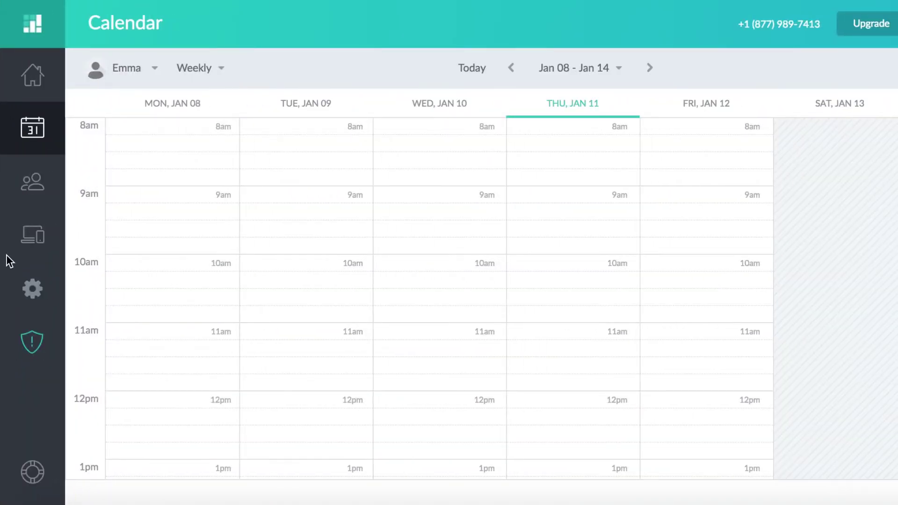
# Authorize Intuit to share Sandbox Company_US_1 data with Setmore App via the QuickBooks card
pyautogui.click(29, 245)
pyautogui.scroll(-10, 124, 307)
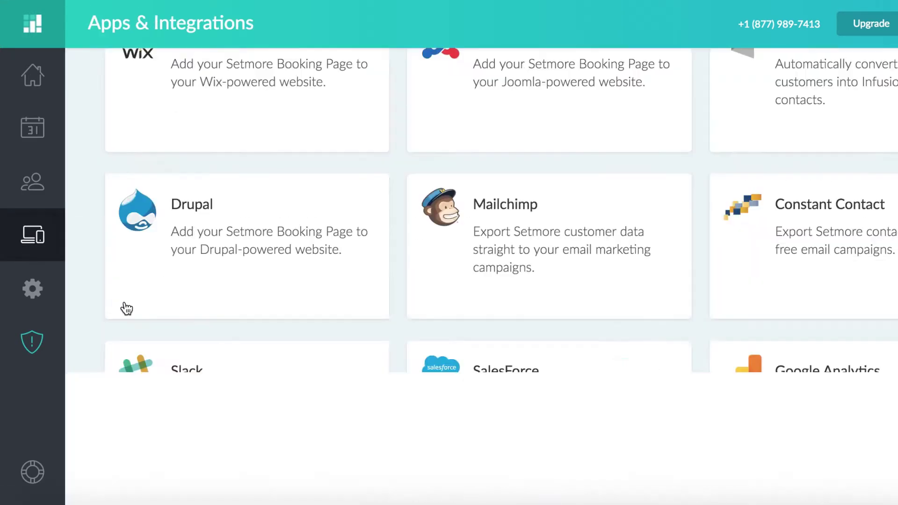
pyautogui.scroll(-5, 124, 306)
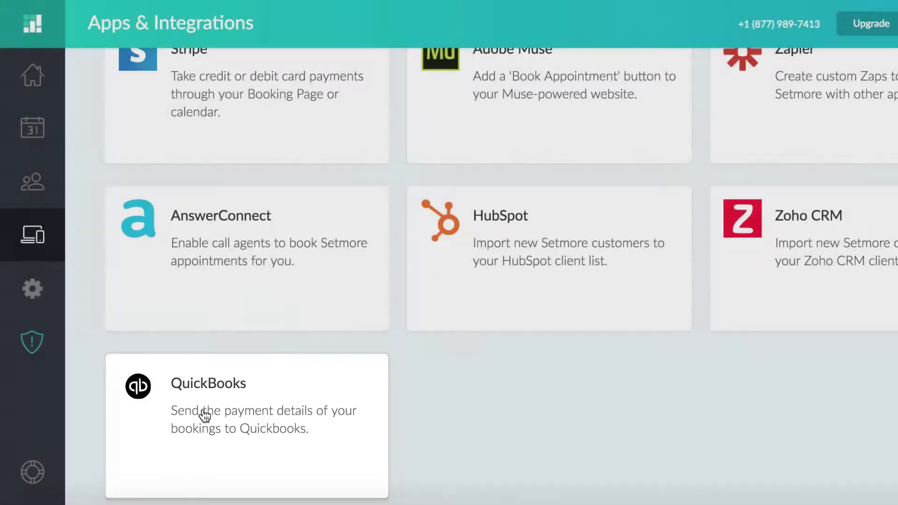
pyautogui.click(204, 416)
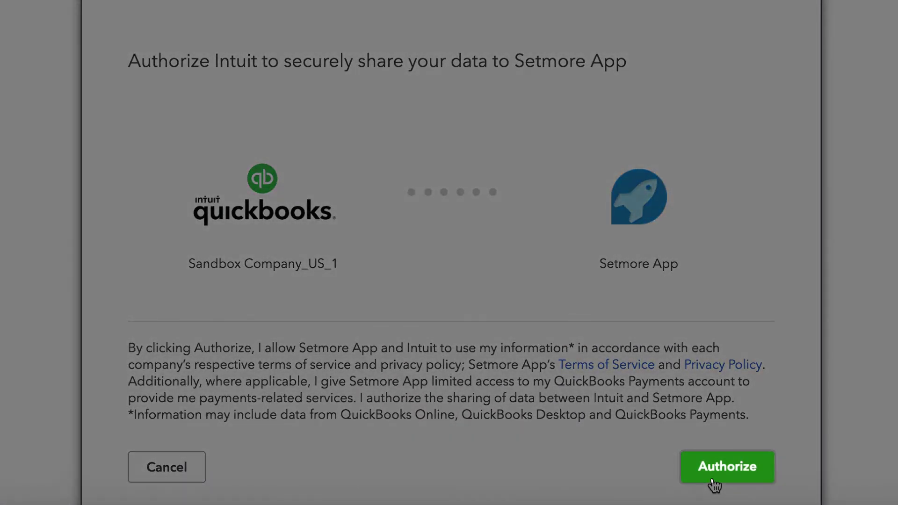
pyautogui.click(715, 483)
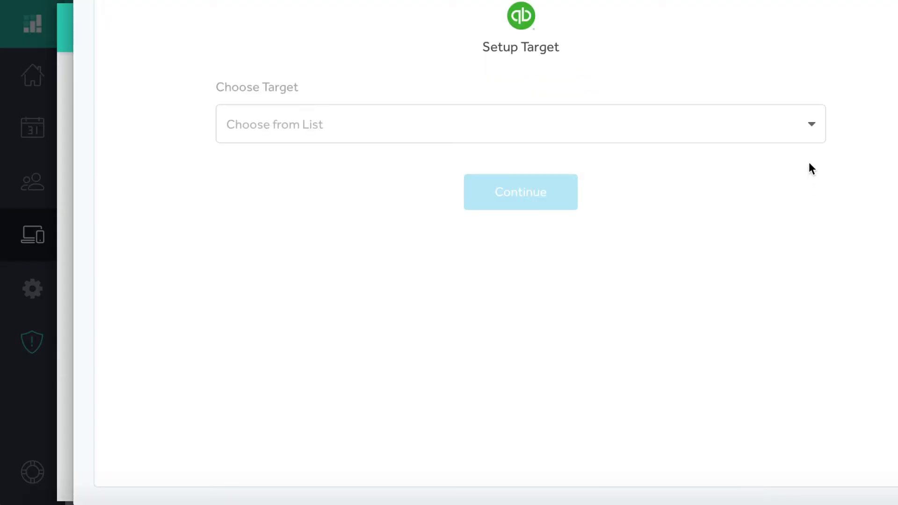
# Choose Invoice as the export target, keeping Amount, First Name and Email mappings, and continue to the test
pyautogui.click(808, 132)
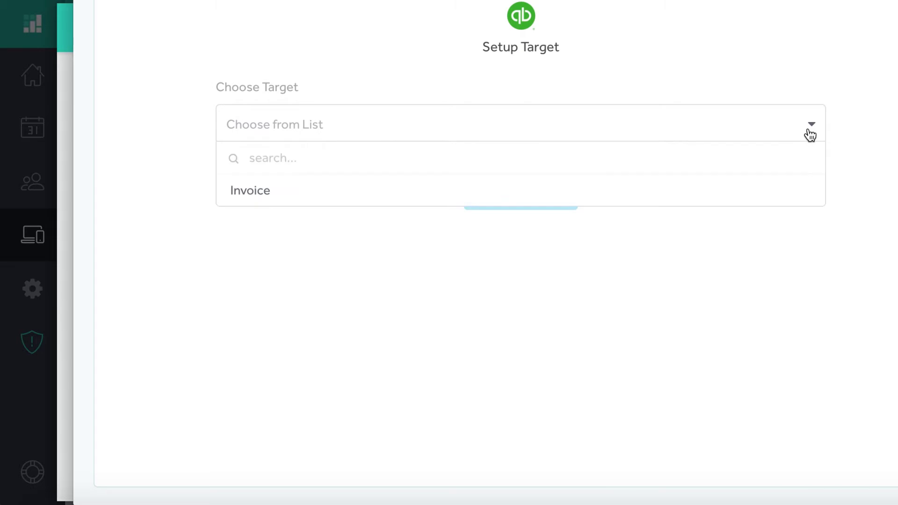
pyautogui.click(735, 191)
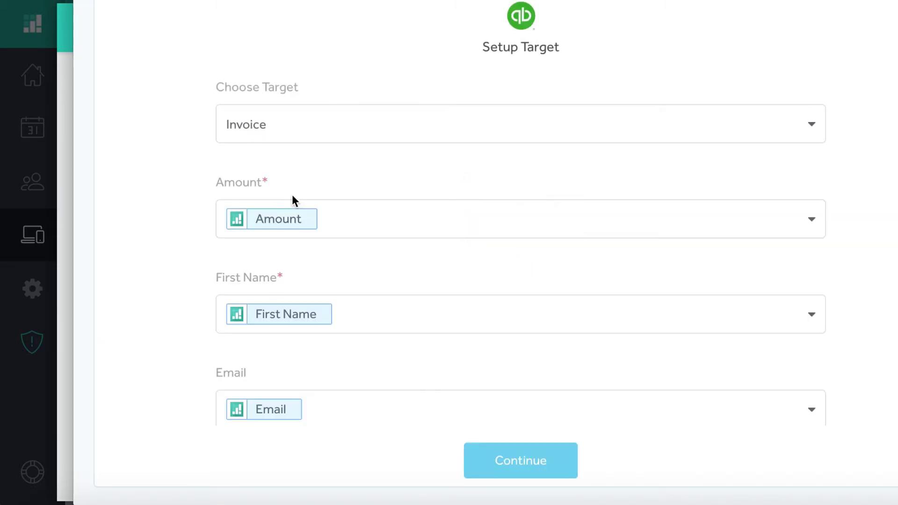
pyautogui.click(502, 471)
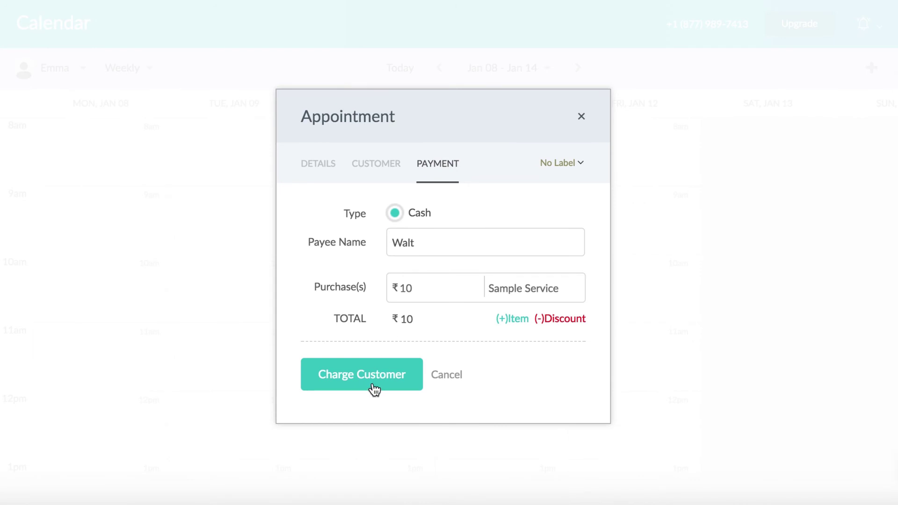
# Charge Walt's ₹10 cash payment for Sample Service, producing a payment receipt
pyautogui.click(372, 385)
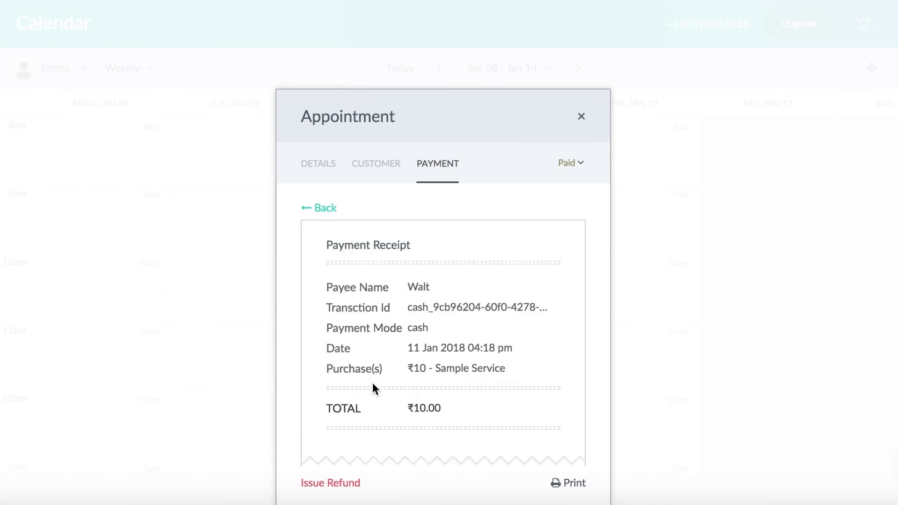